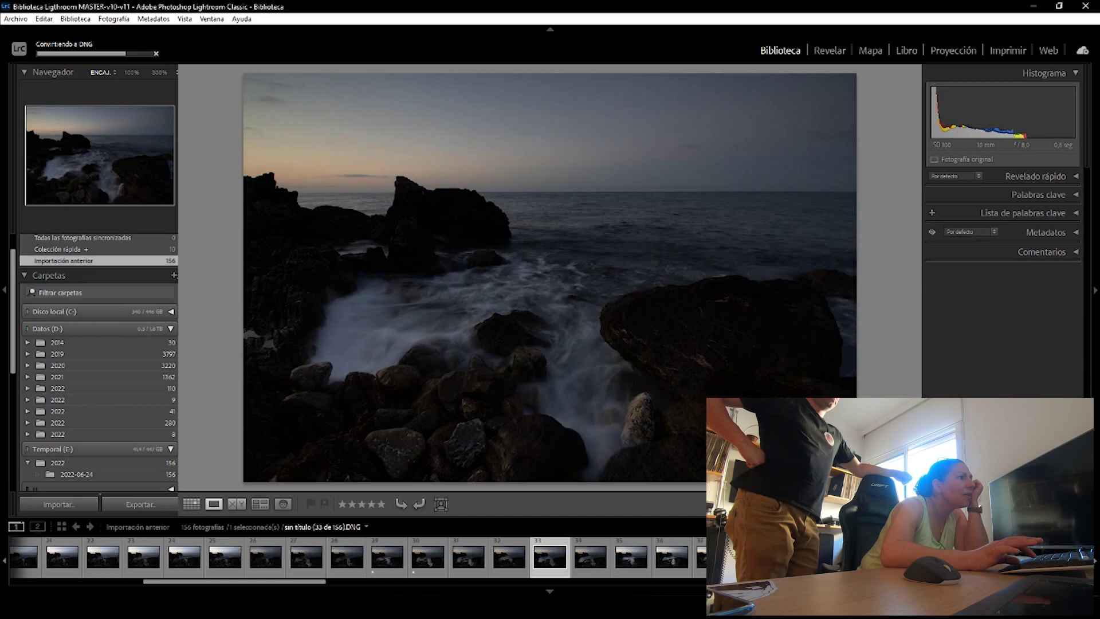
Examine the seascape photos of the previous import one after another in the loupe view.
key(Right)
key(Right)
key(Right)
key(Right)
key(Right)
key(Right)
key(Right)
key(Right)
key(Right)
key(Right)
key(Right)
key(Right)
key(Right)
key(Right)
key(Right)
key(Right)
key(Right)
key(Right)
key(Right)
key(Right)
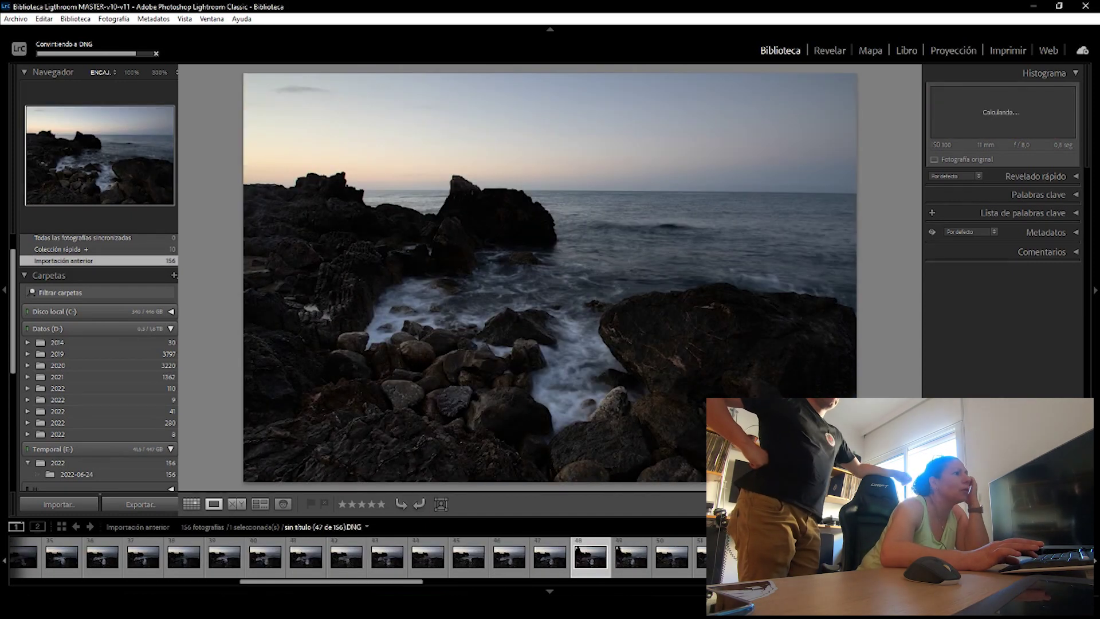
click(664, 313)
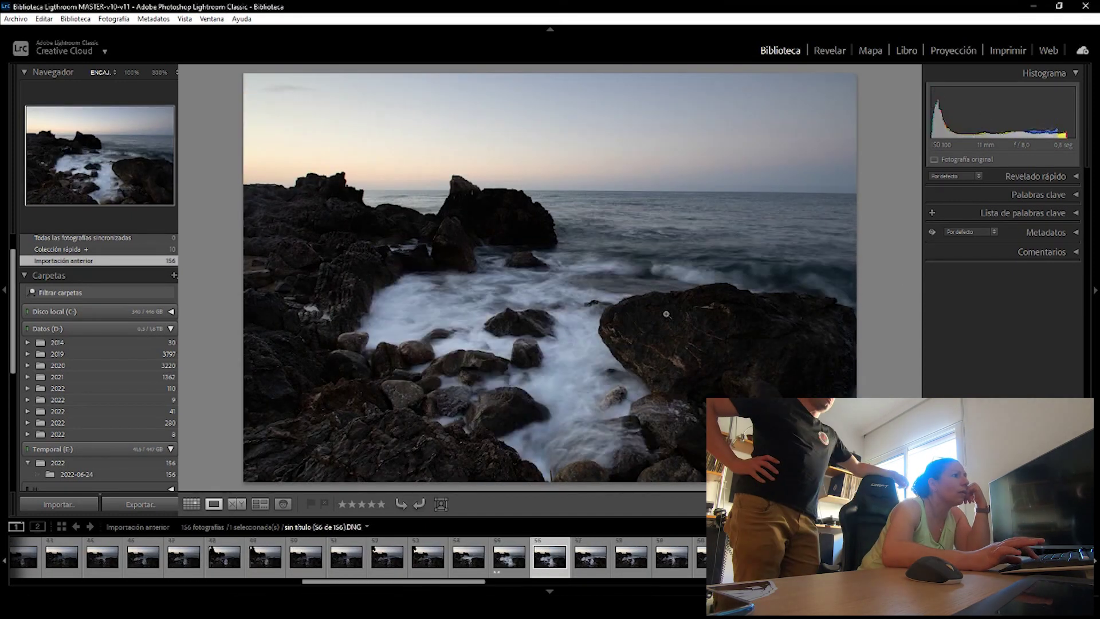
key(Right)
key(Right)
key(Right)
key(Right)
key(Right)
key(Right)
key(Right)
key(Right)
key(Right)
key(Right)
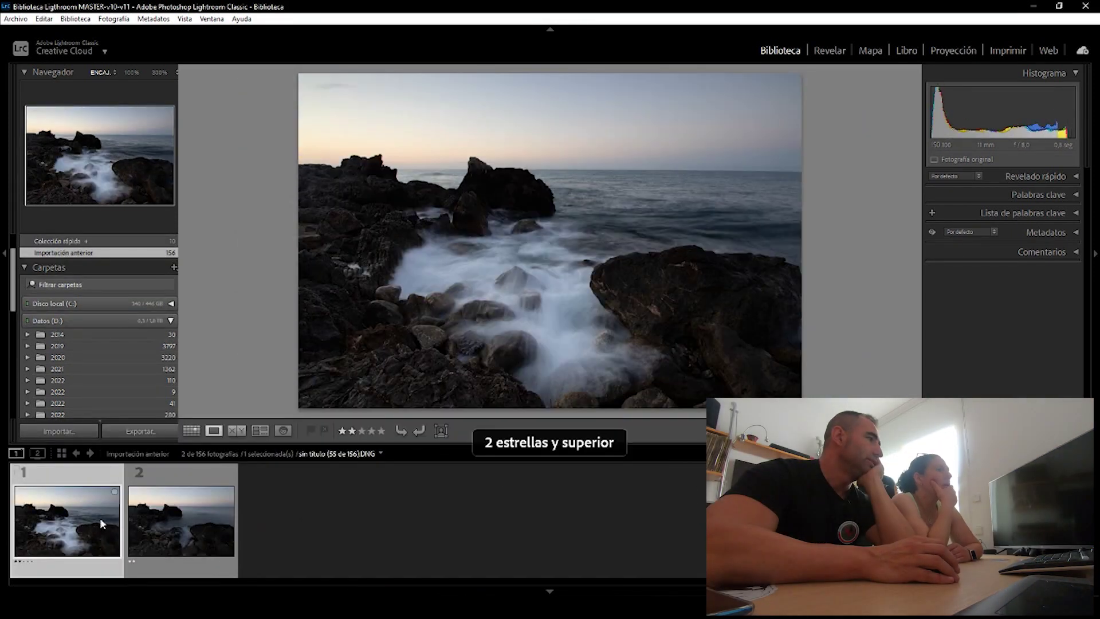
Compare the two photos rated two stars or higher, briefly widening the rating filter to one star and above.
click(193, 533)
click(85, 521)
click(149, 521)
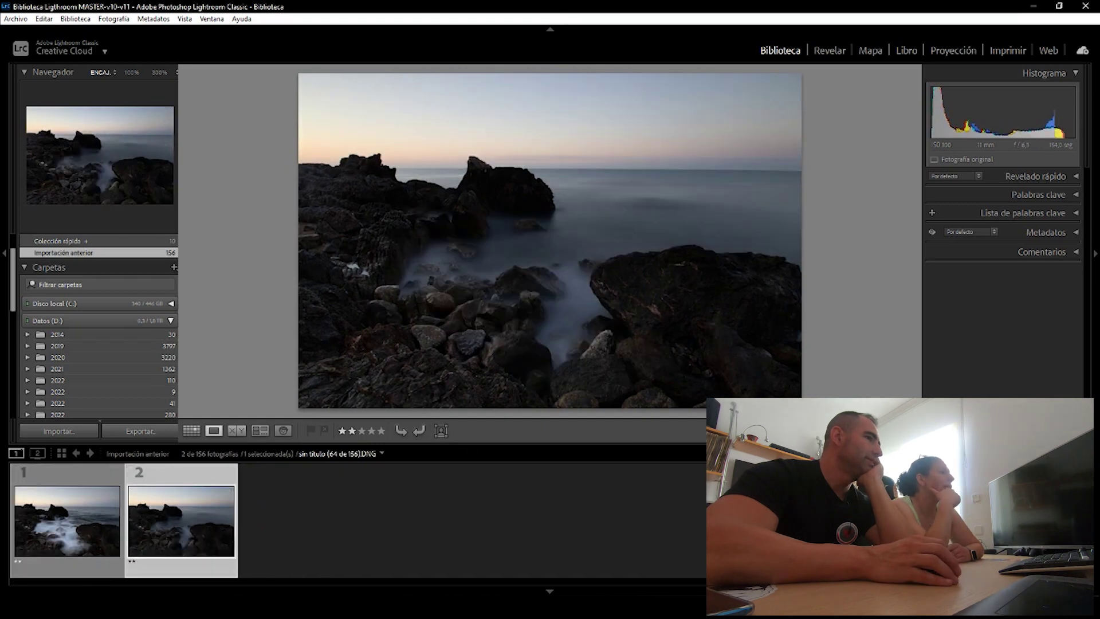
key(ctrl+alt+1)
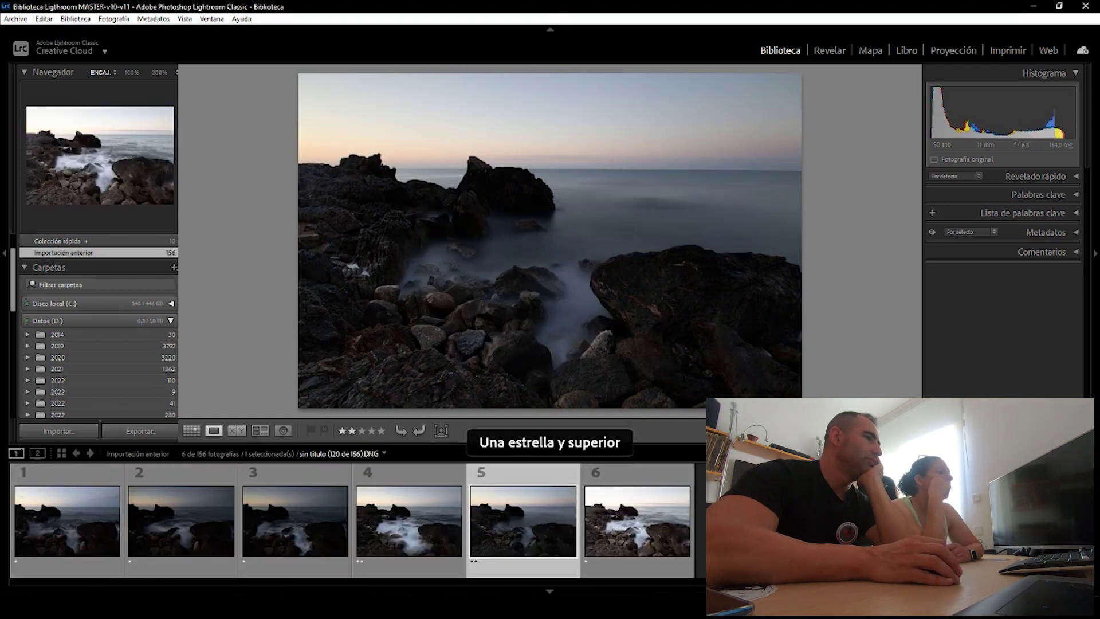
key(ctrl+alt+2)
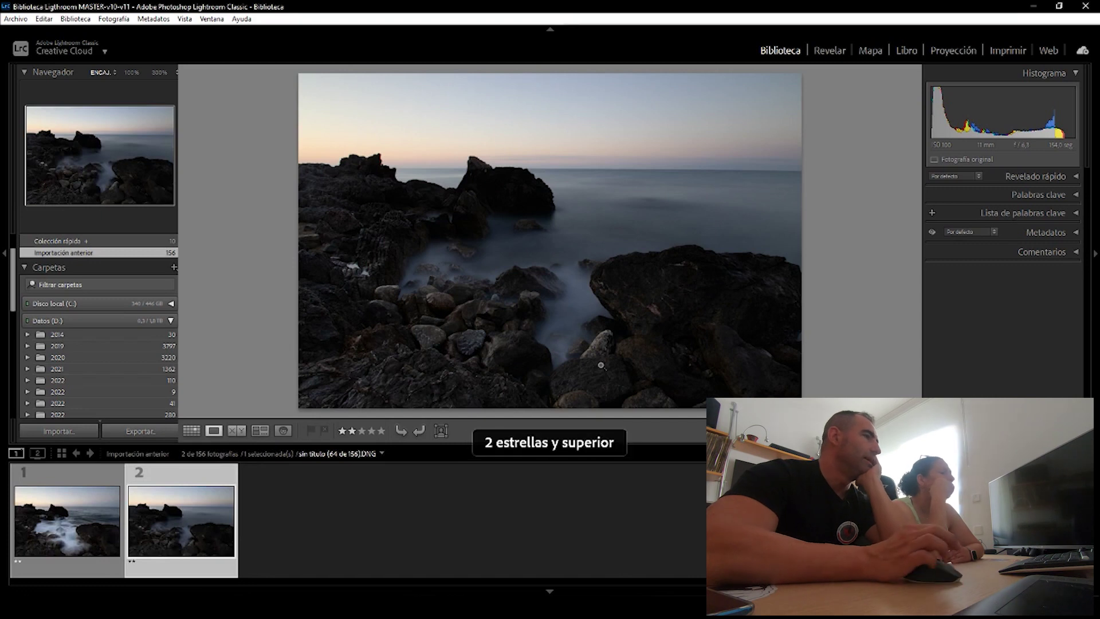
Select the first two-star photo, "sin título (55 de 156).DNG", and open it for editing in Adobe Photoshop 2022.
key(Left)
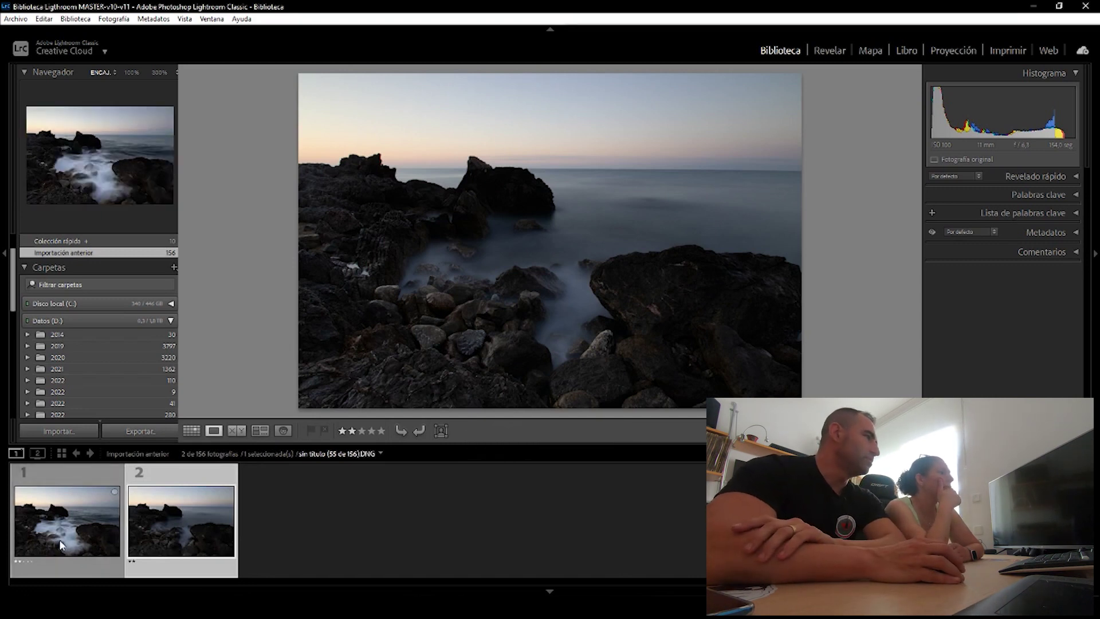
right_click(367, 240)
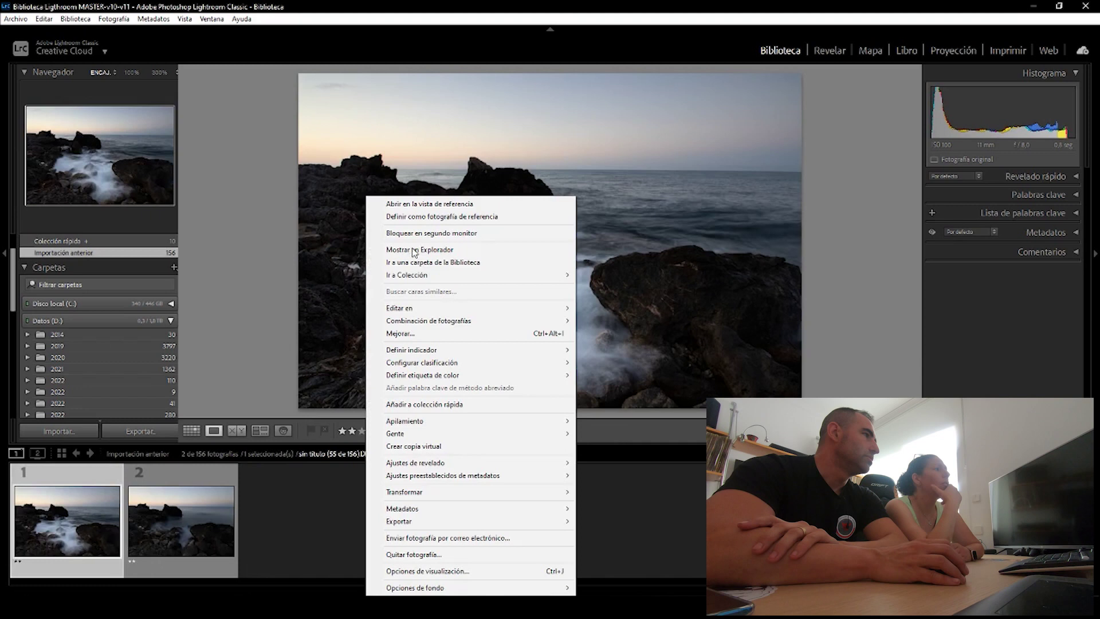
mouse_move(456, 309)
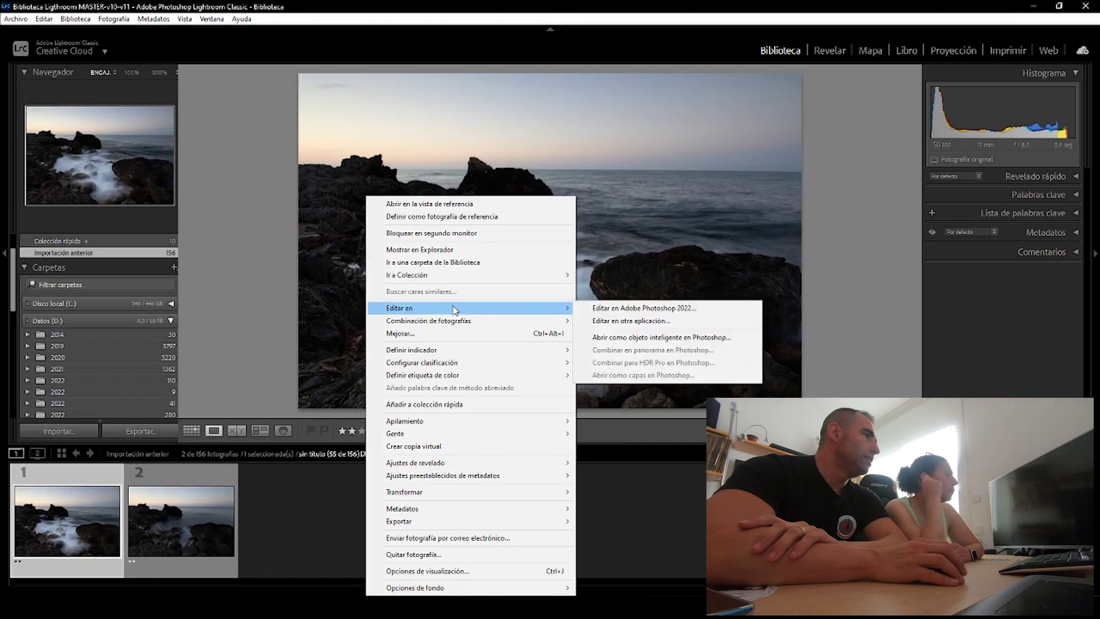
click(651, 309)
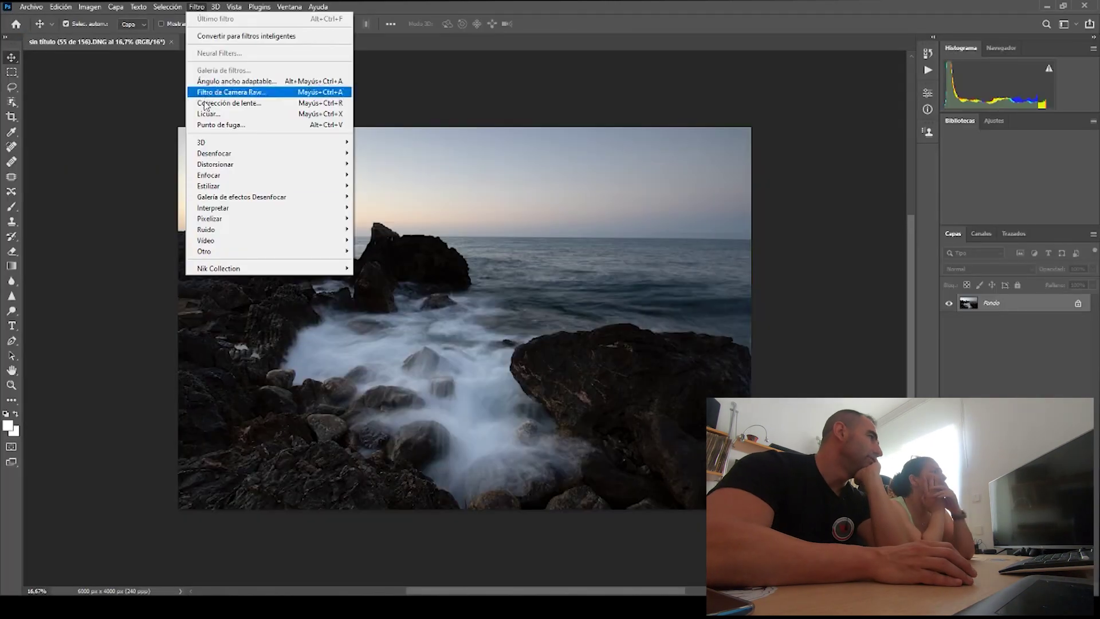
Open the Camera Raw filter, dismiss its welcome message, and set Sombras to +32, Claridad to +11 and Borrar neblina to +13.
click(235, 92)
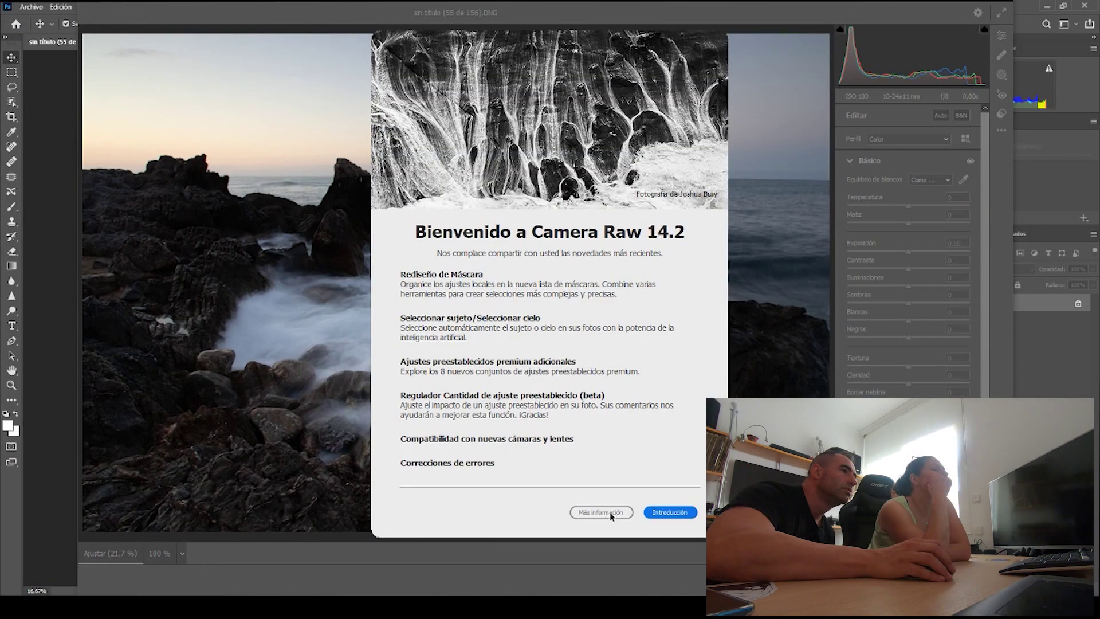
click(601, 511)
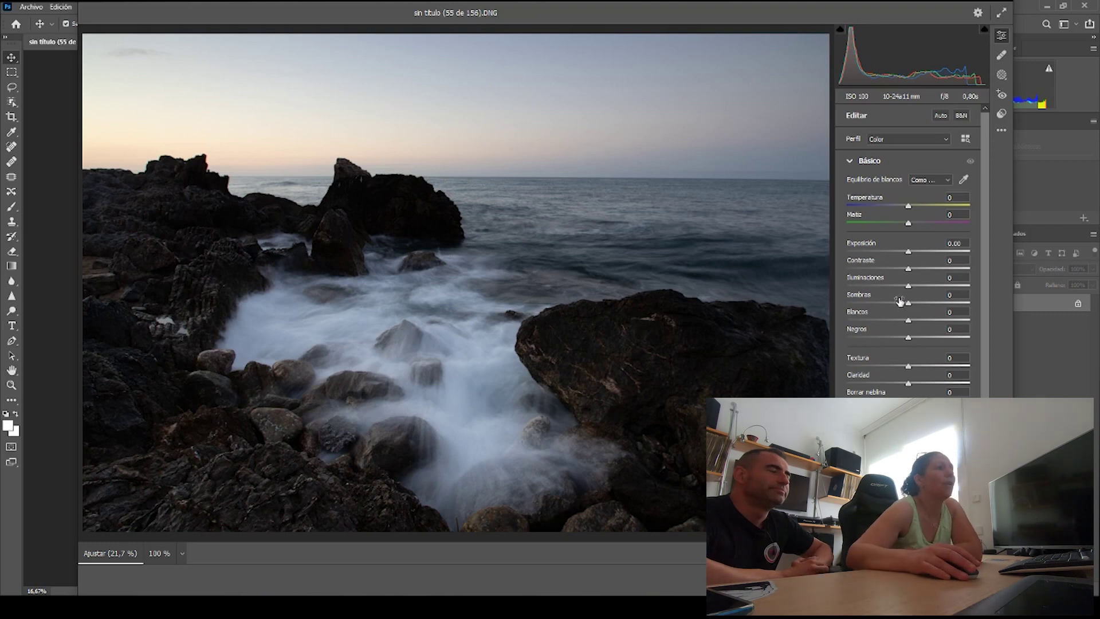
drag(916, 302, 929, 305)
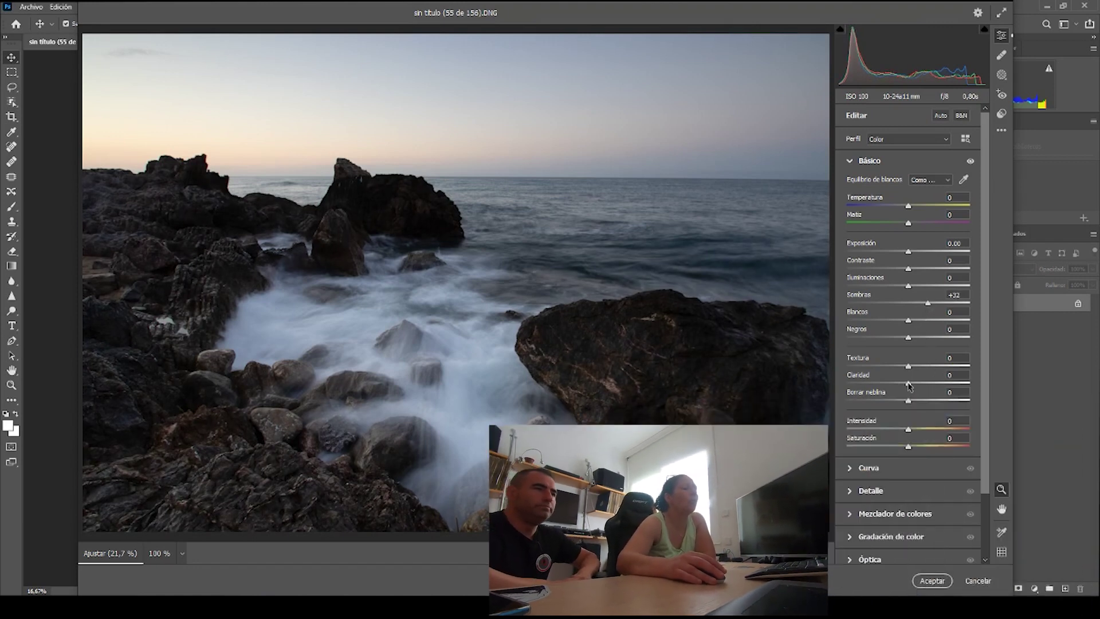
mouse_move(908, 383)
mouse_down()
mouse_move(871, 386)
mouse_move(940, 386)
mouse_move(918, 386)
mouse_up()
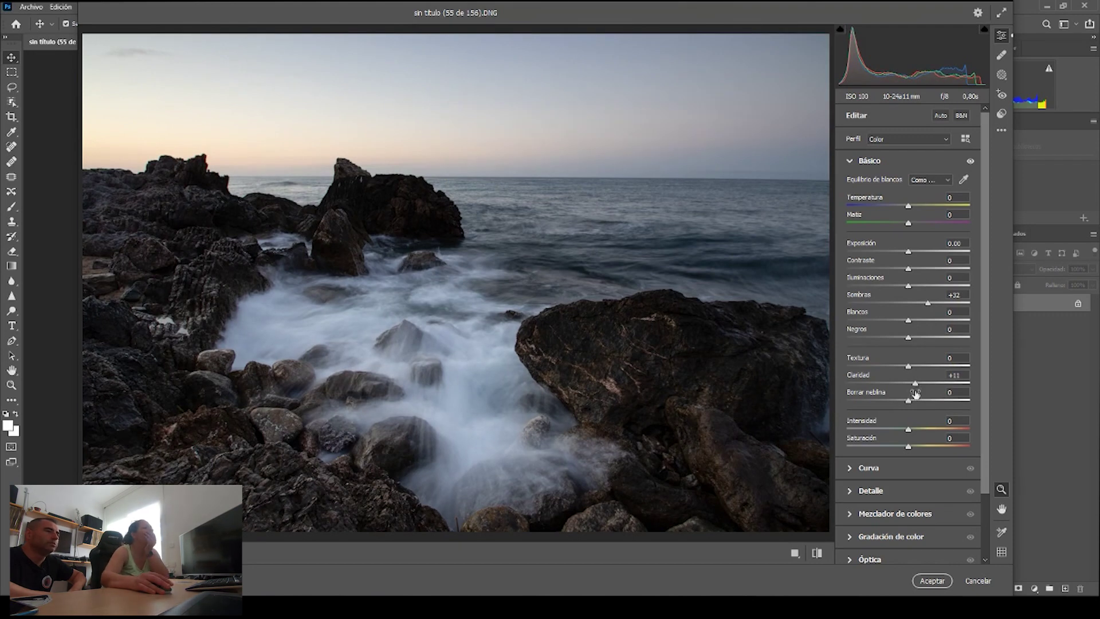
drag(909, 401, 917, 402)
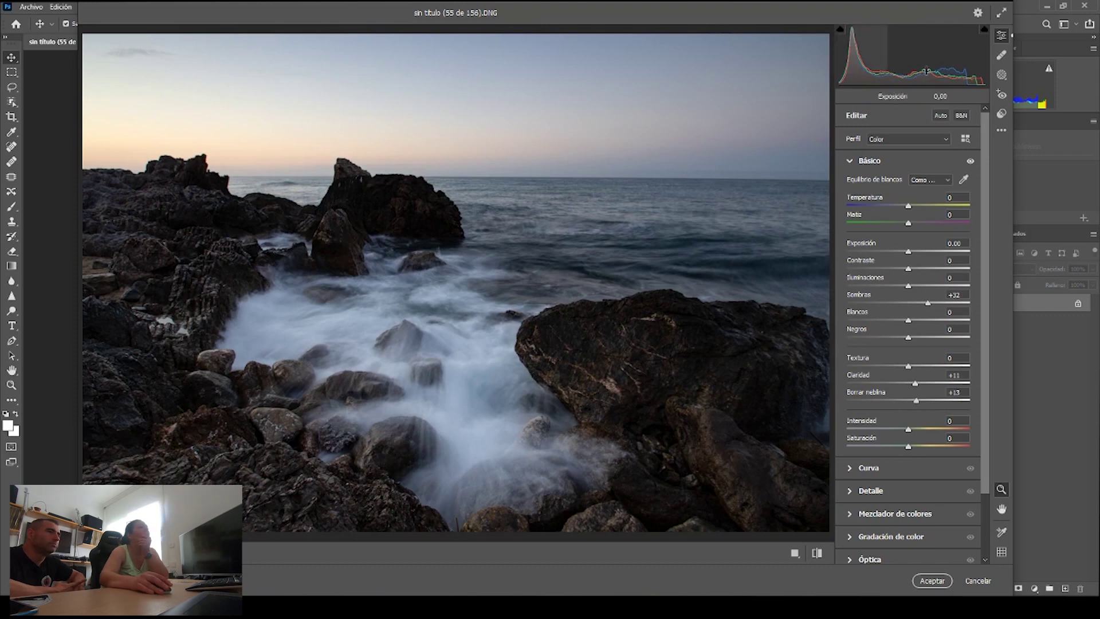
Create a sky-selection mask, skipping the masking tour, and set its Temperatura to +29 and Saturación to +16.
click(1001, 75)
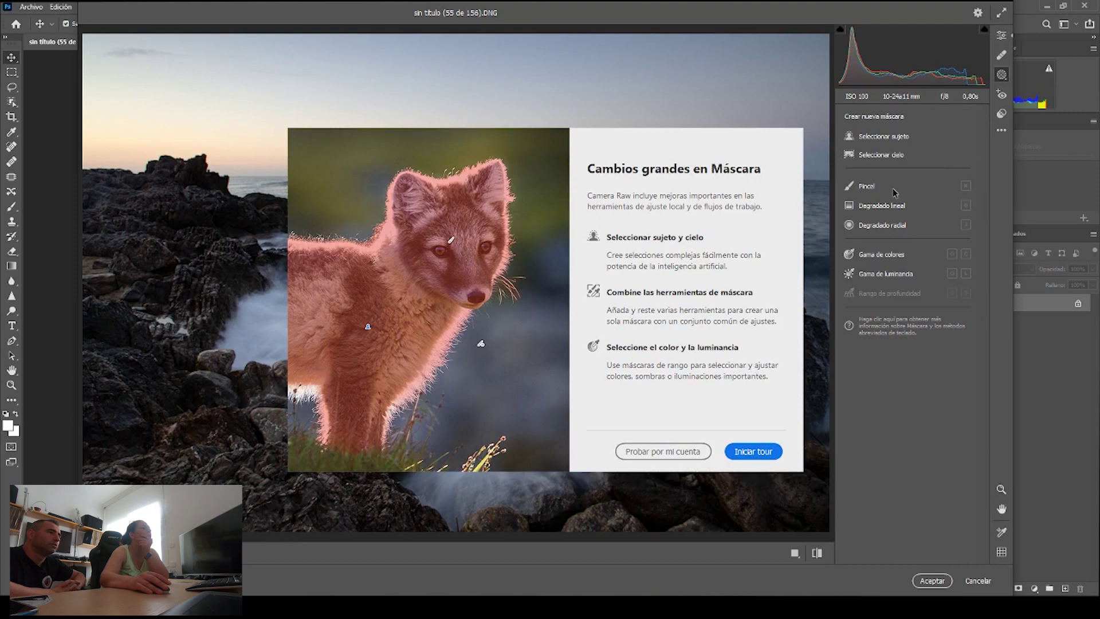
click(703, 452)
click(893, 155)
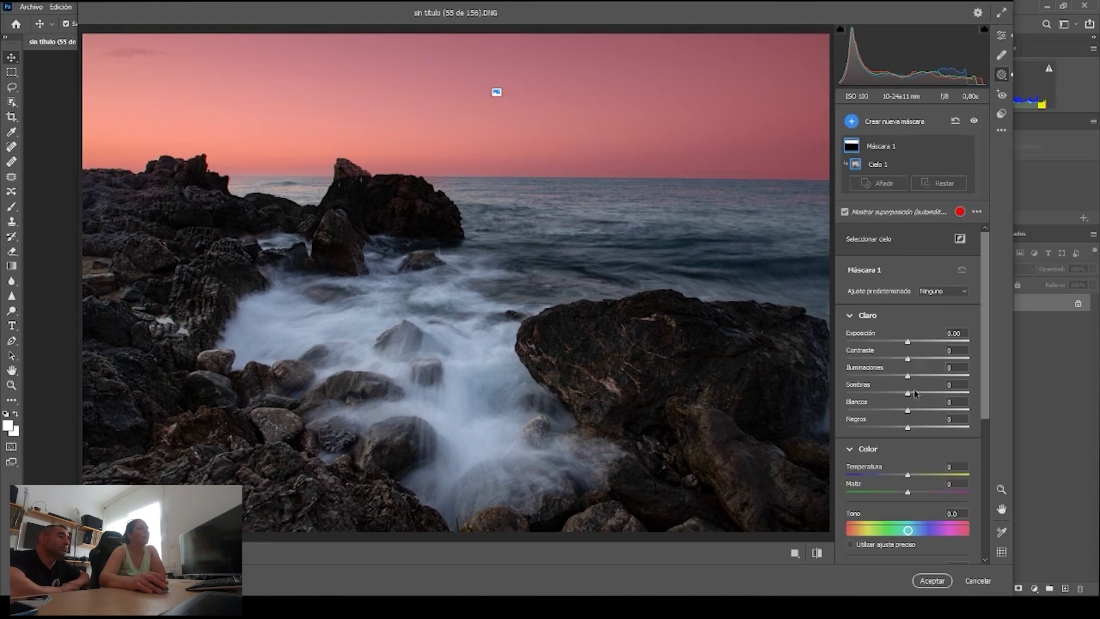
drag(911, 479, 926, 479)
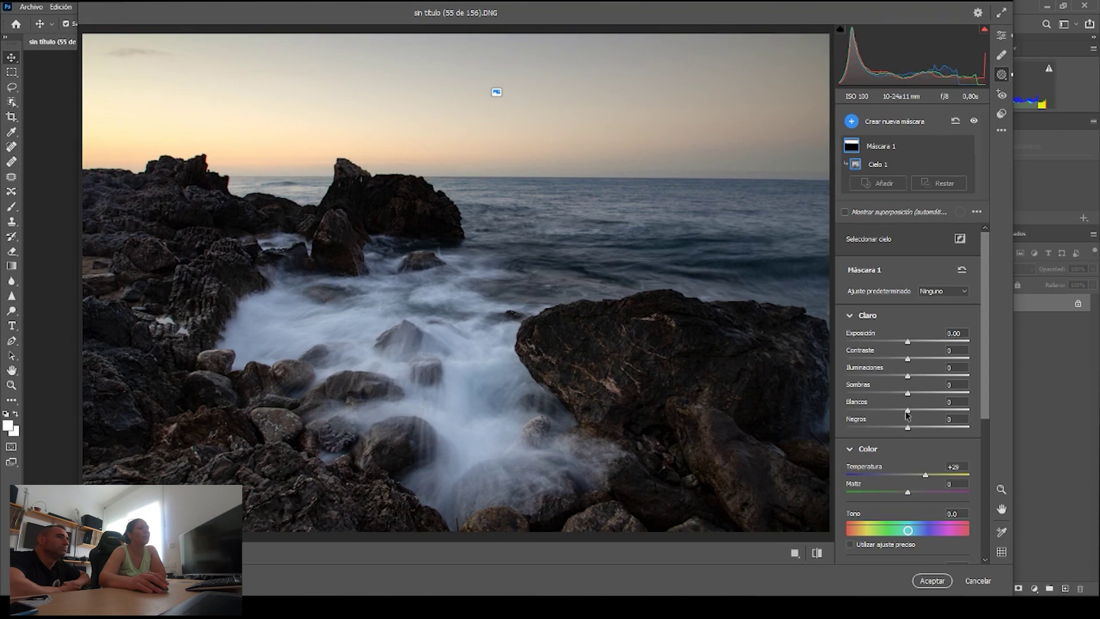
scroll(906, 404, down, 2)
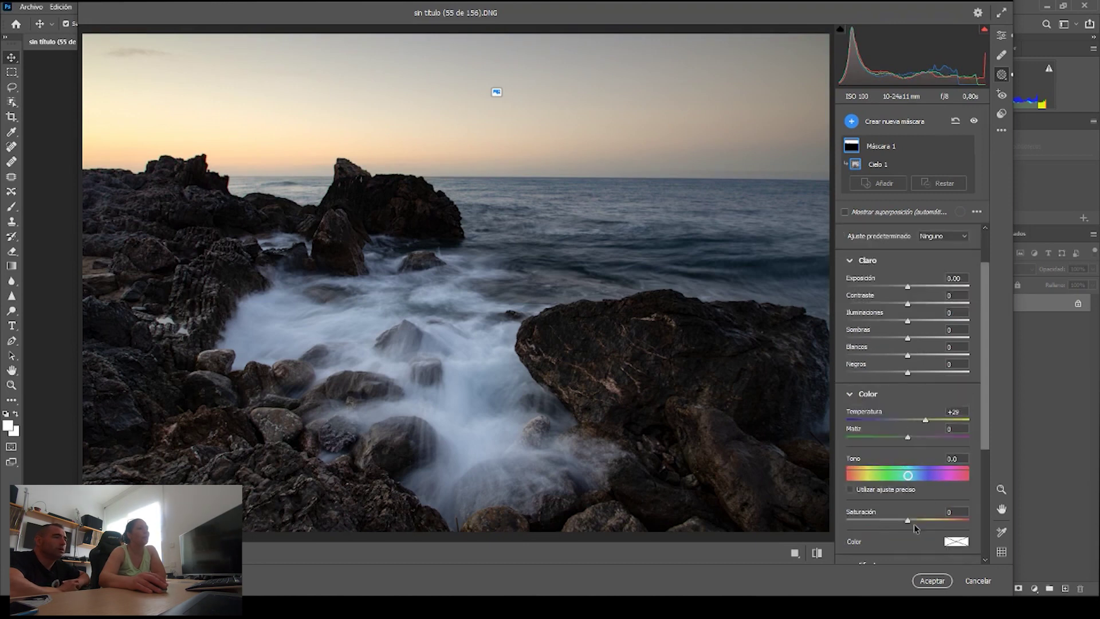
drag(909, 522, 919, 520)
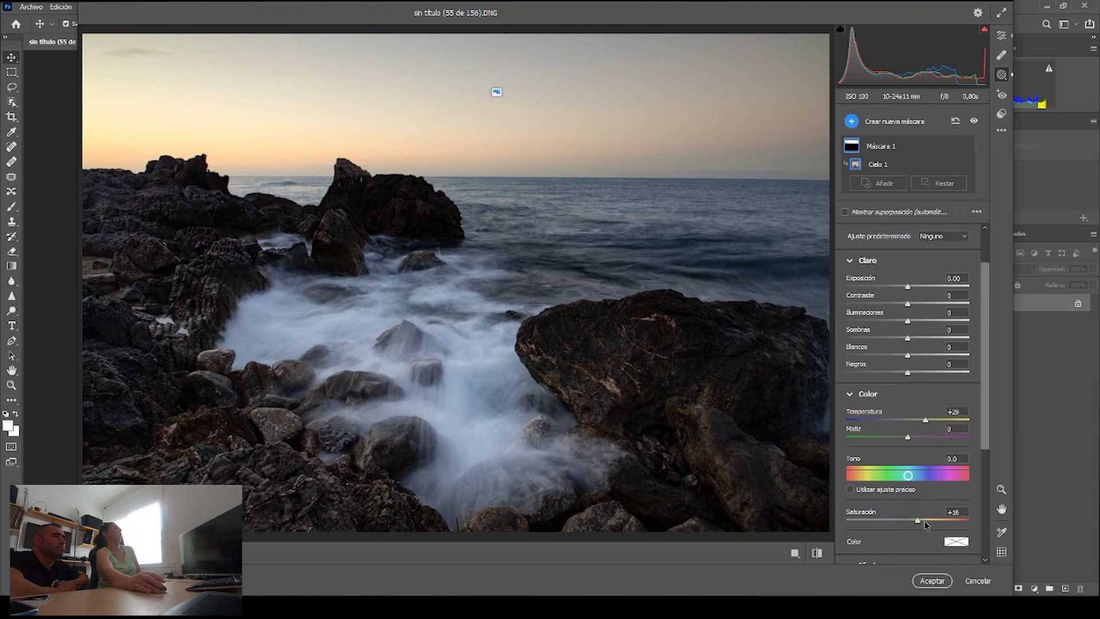
Raise Borrar neblina slightly on the sky mask, return to the general edit settings and apply the Camera Raw adjustments.
scroll(920, 494, down, 1)
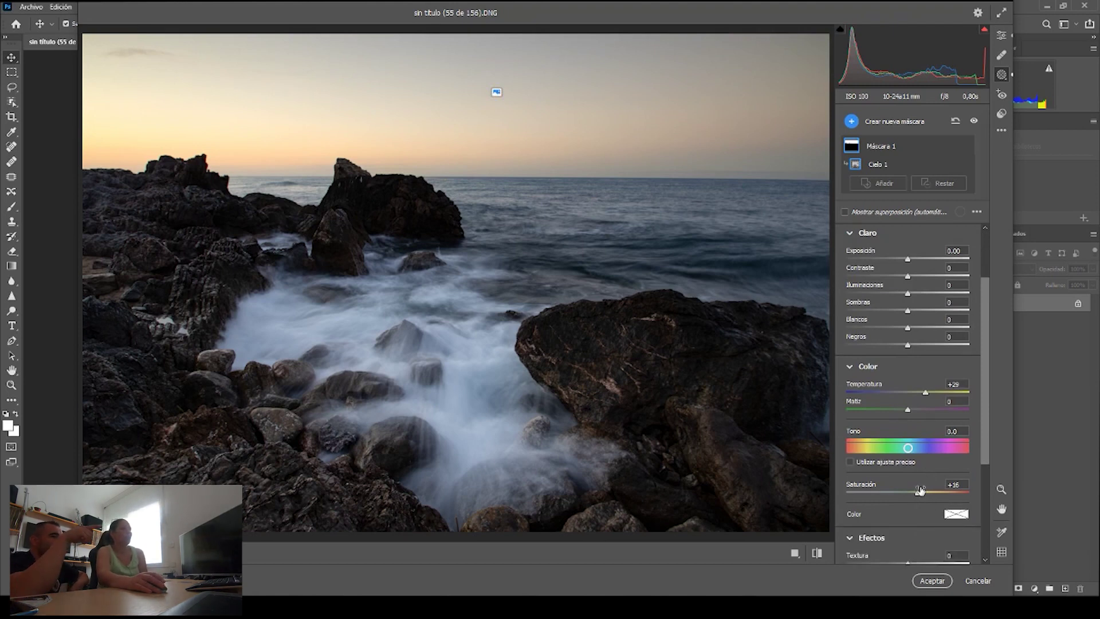
scroll(921, 491, down, 1)
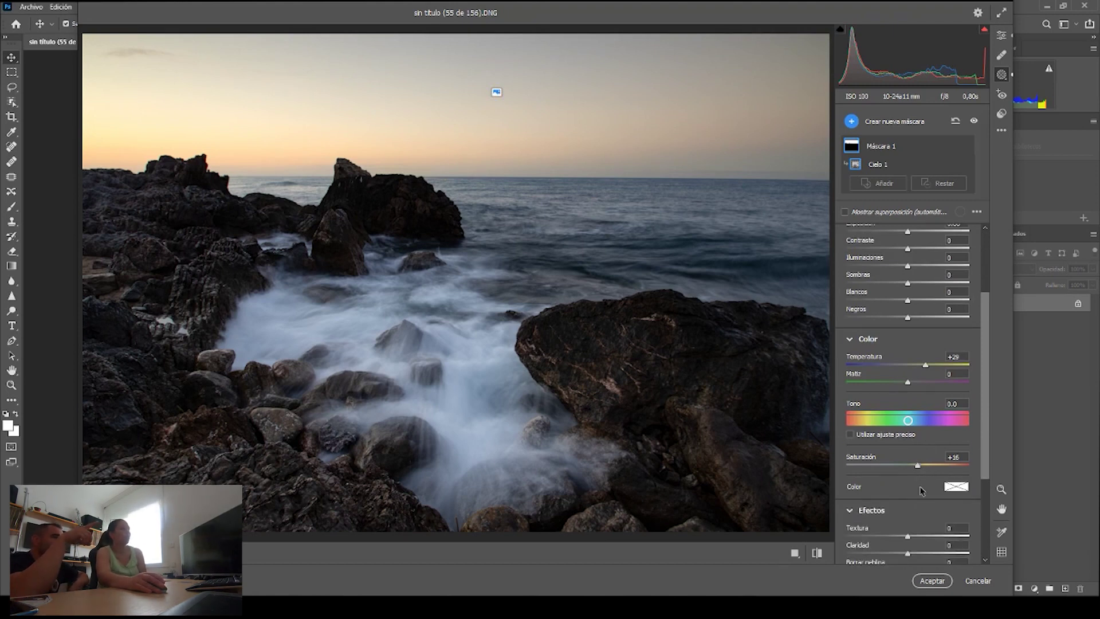
scroll(920, 491, down, 2)
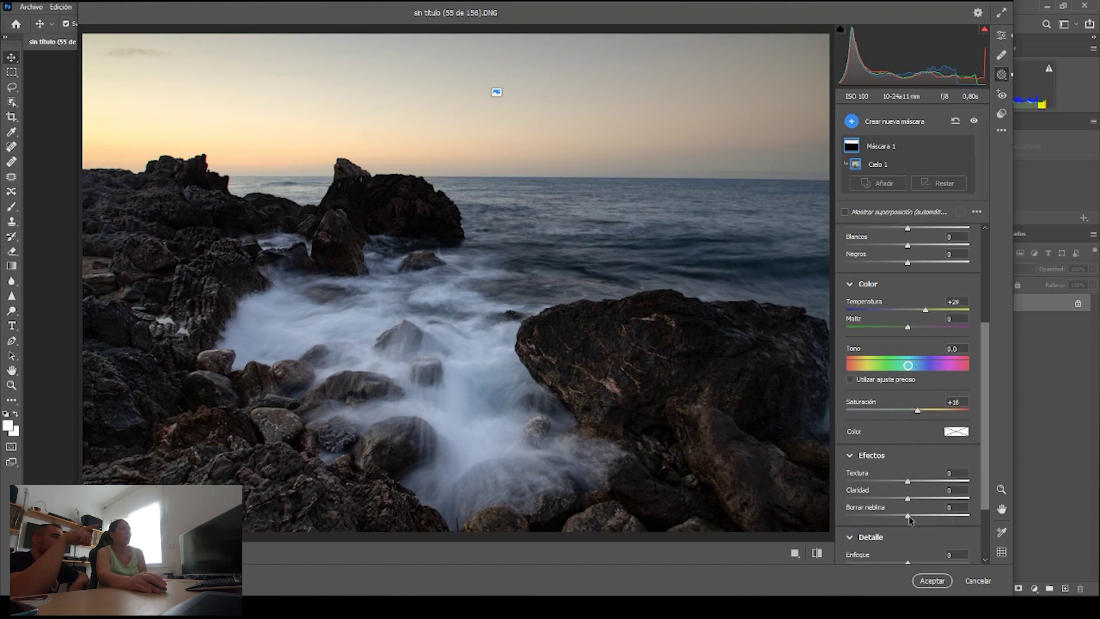
drag(910, 519, 911, 518)
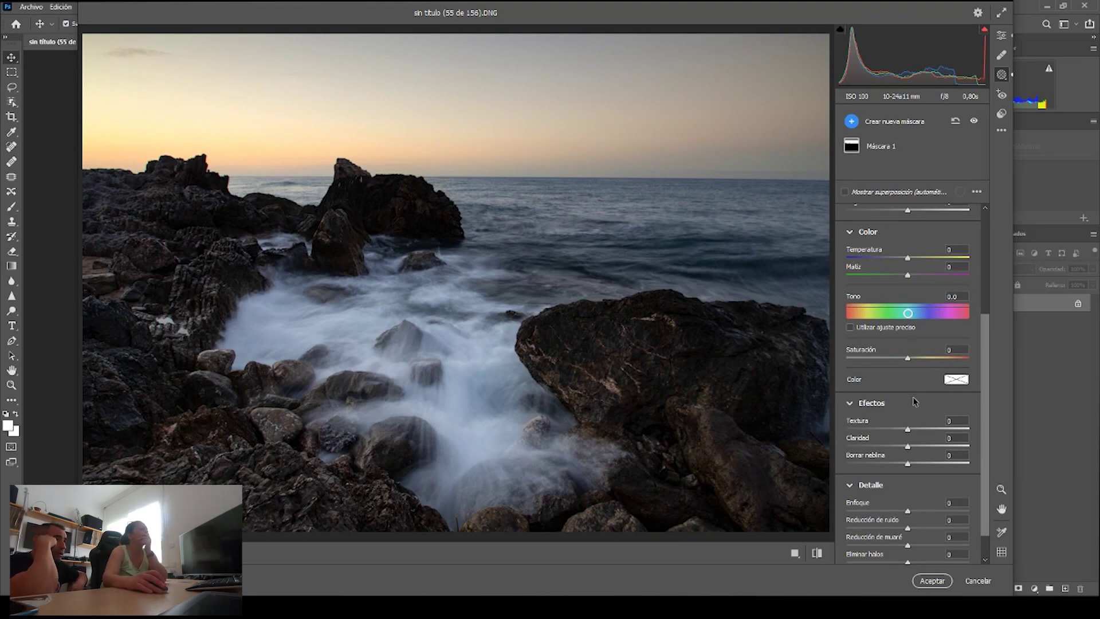
scroll(915, 401, up, 3)
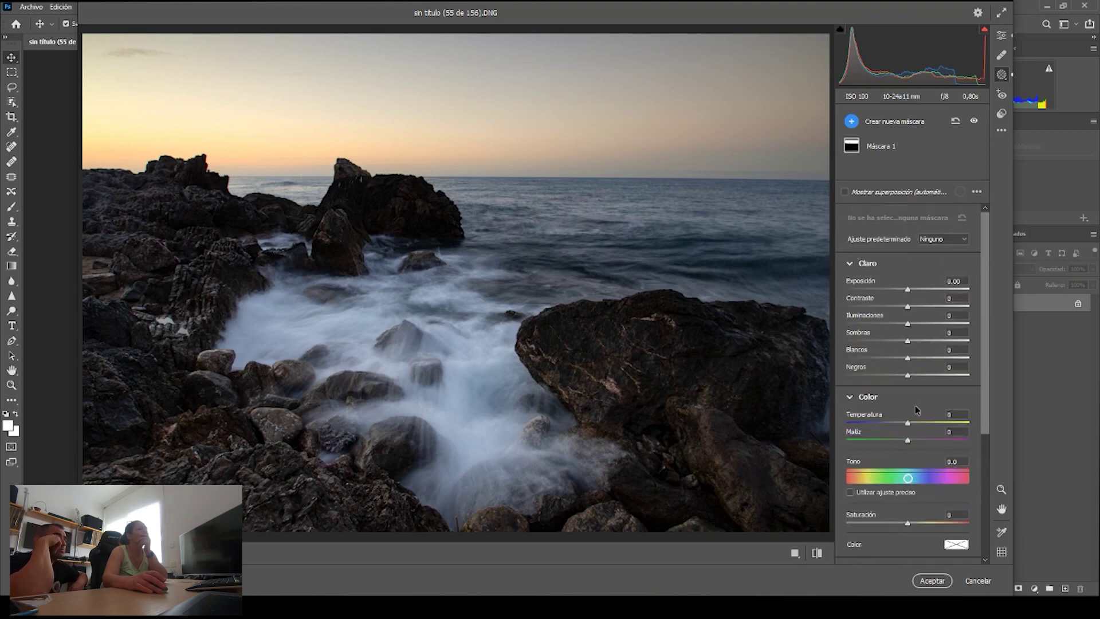
key(e)
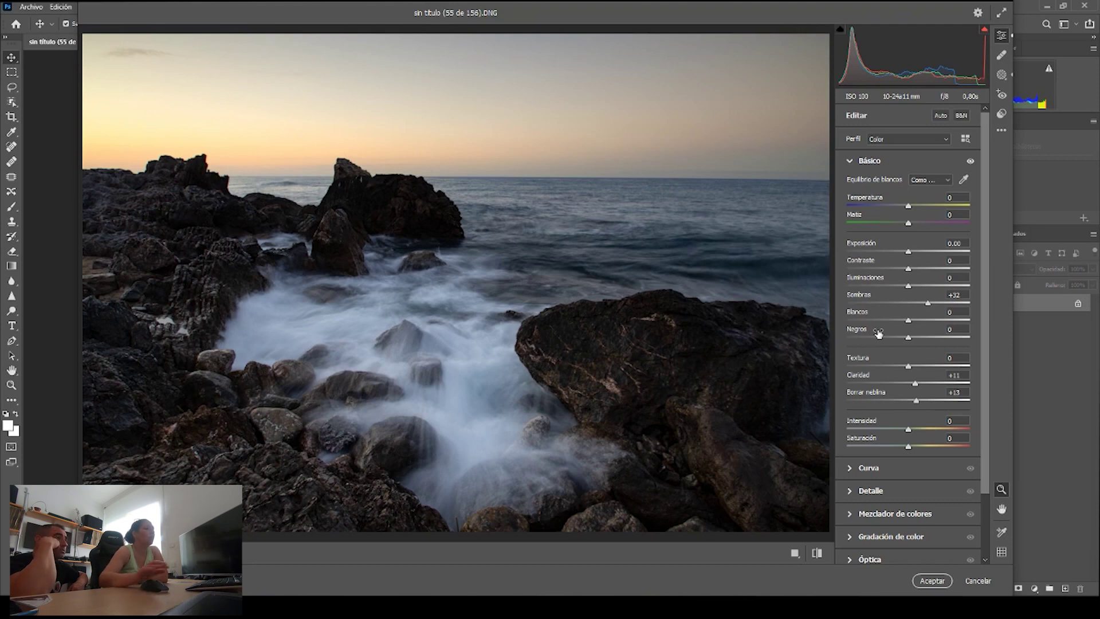
key(Return)
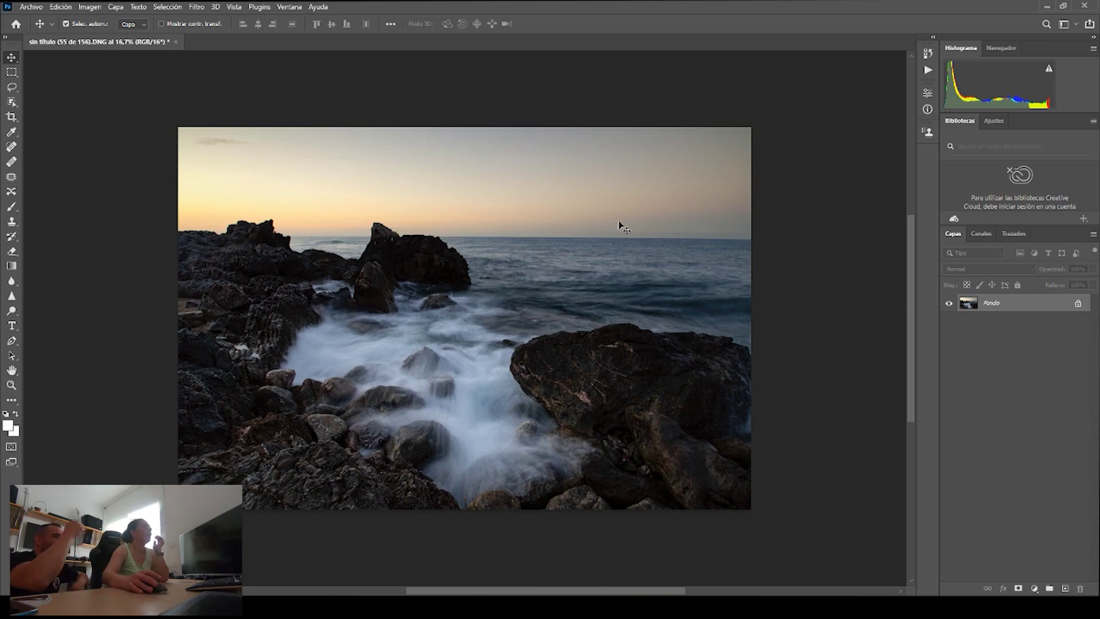
Open the photo in the Nik Collection filter Viveza 3 and postpone the offered version update.
click(198, 7)
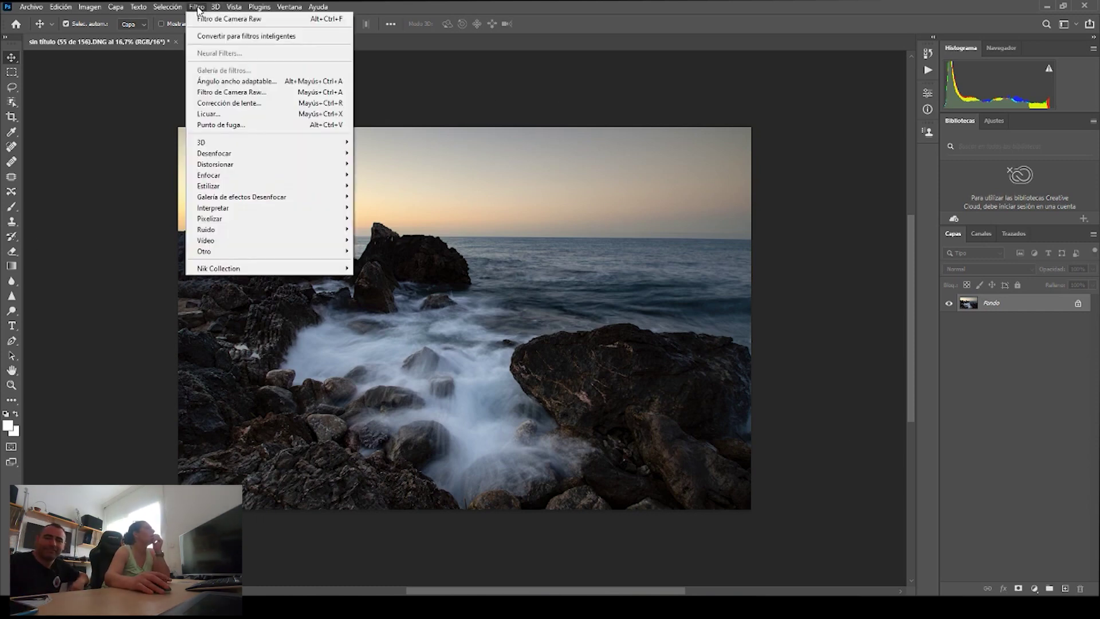
mouse_move(320, 273)
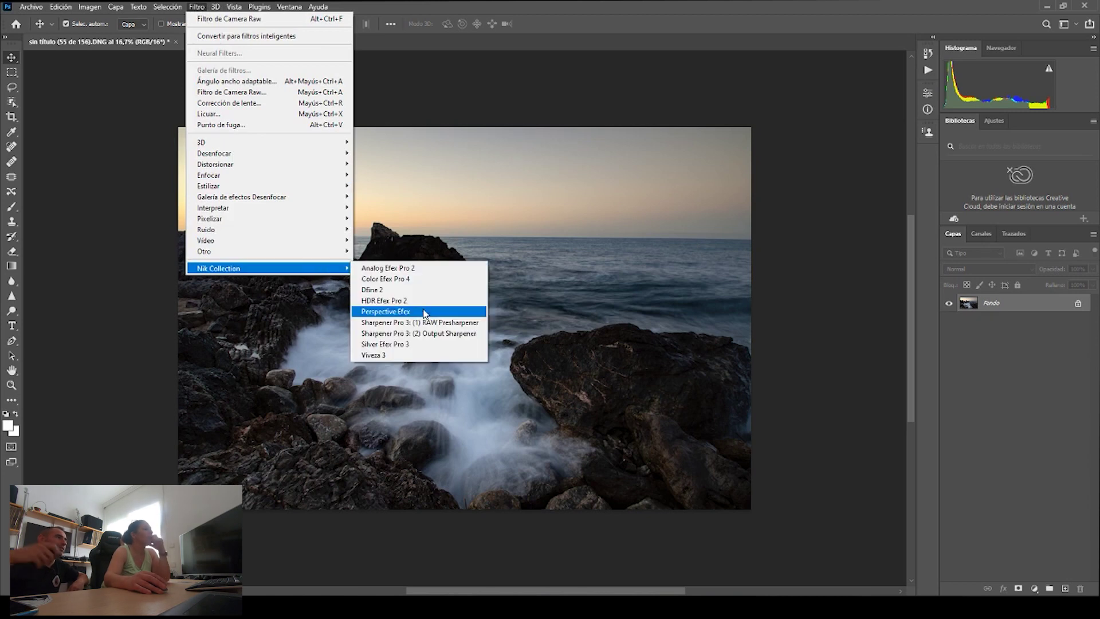
click(425, 356)
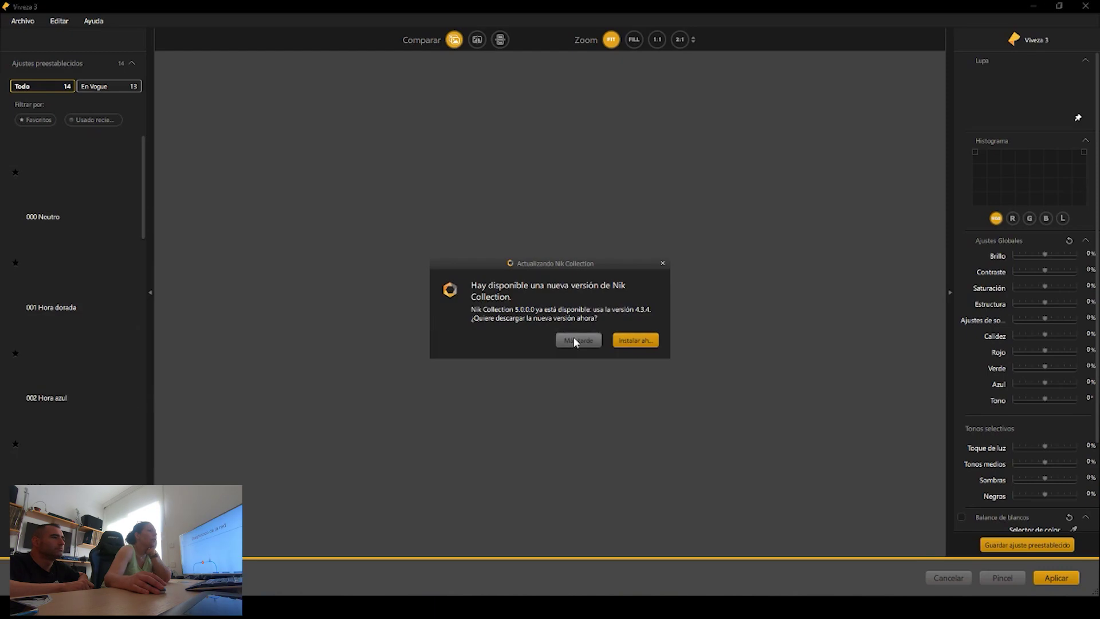
click(576, 341)
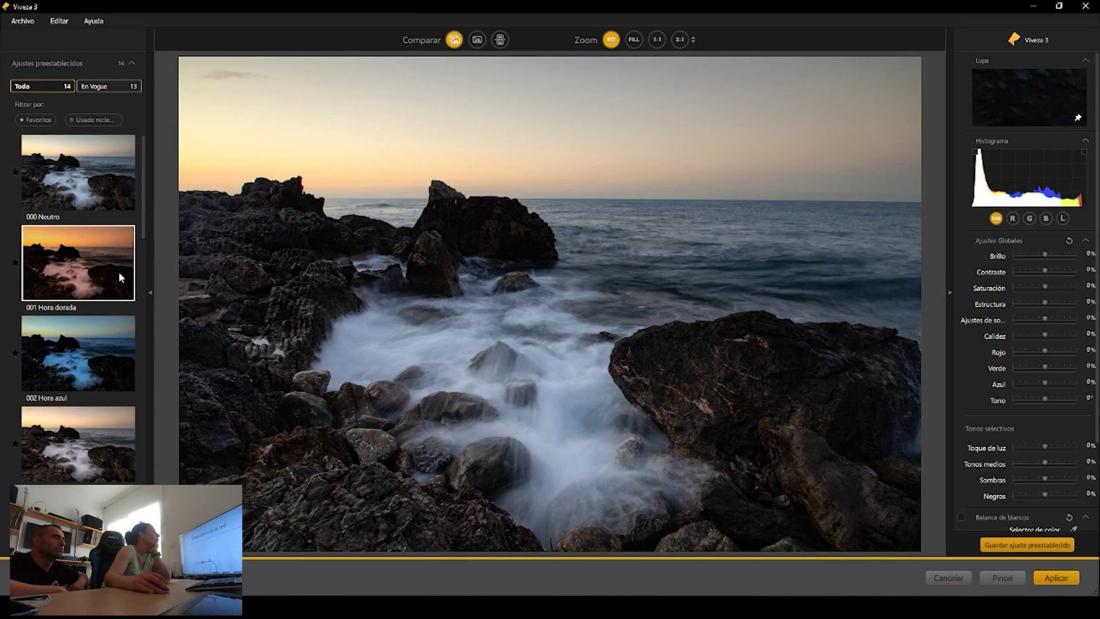
Look through the Viveza presets and apply the "001 Hora dorada" preset to the photo.
scroll(116, 273, down, 2)
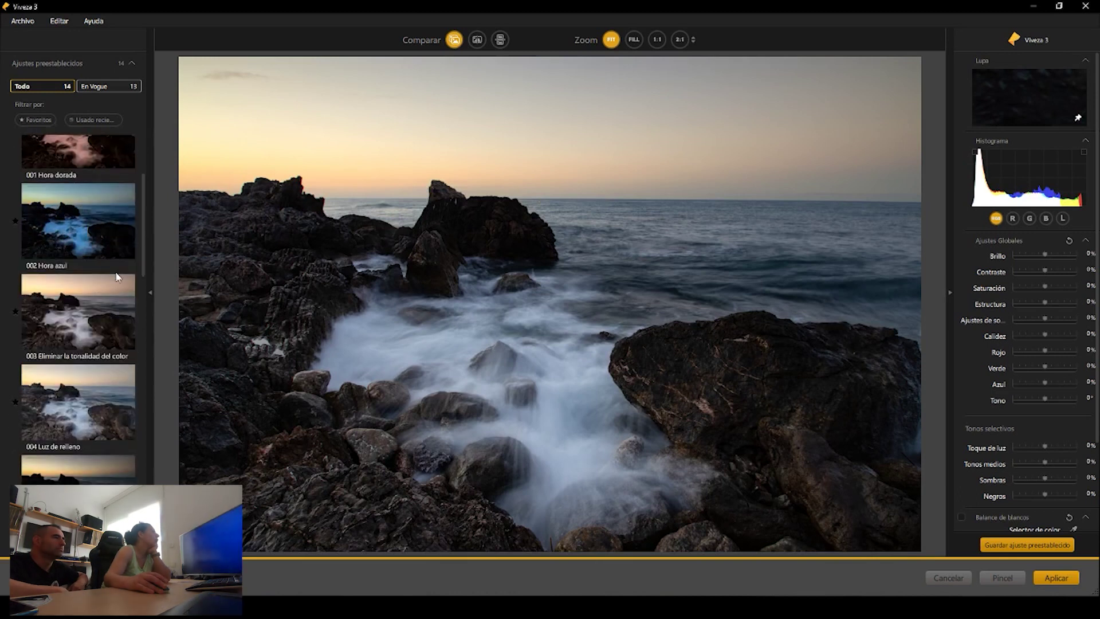
scroll(117, 277, down, 2)
scroll(117, 278, up, 3)
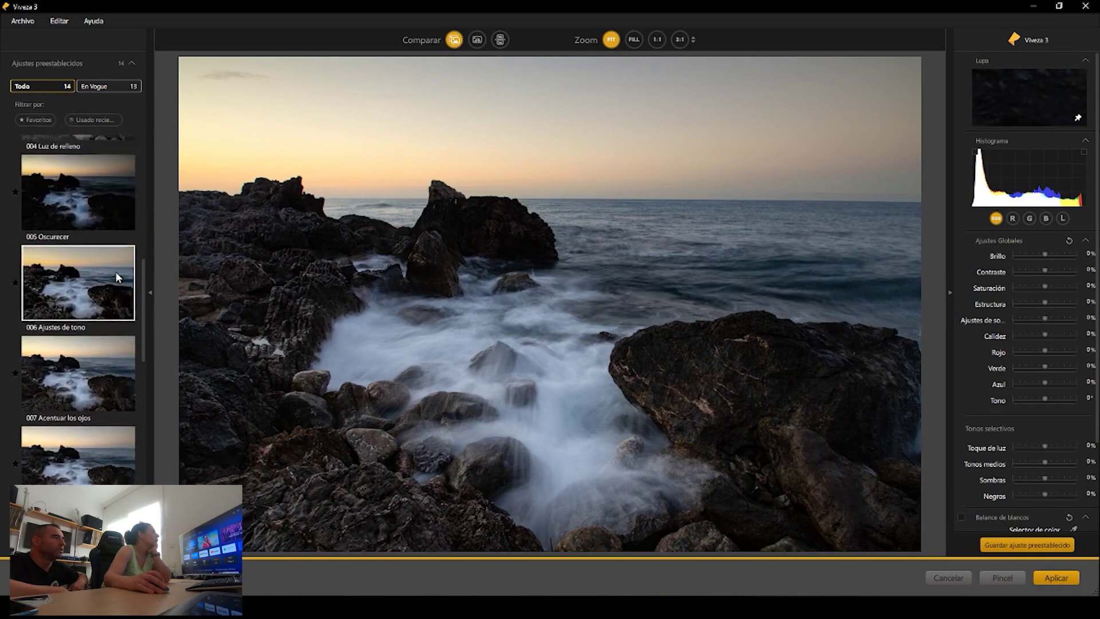
scroll(117, 277, up, 1)
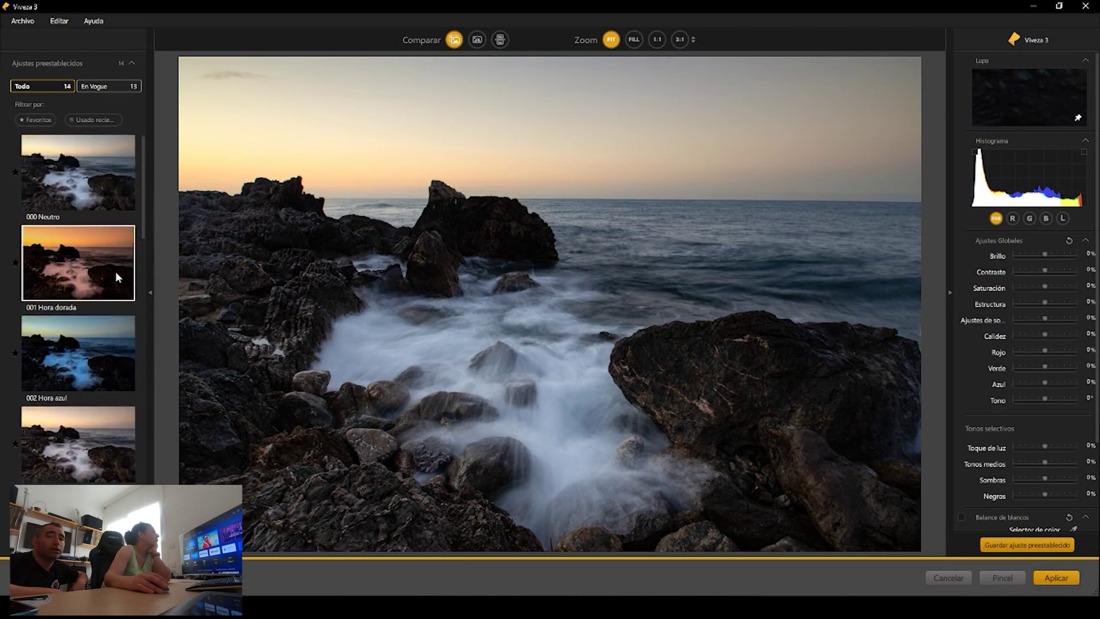
click(116, 273)
click(626, 325)
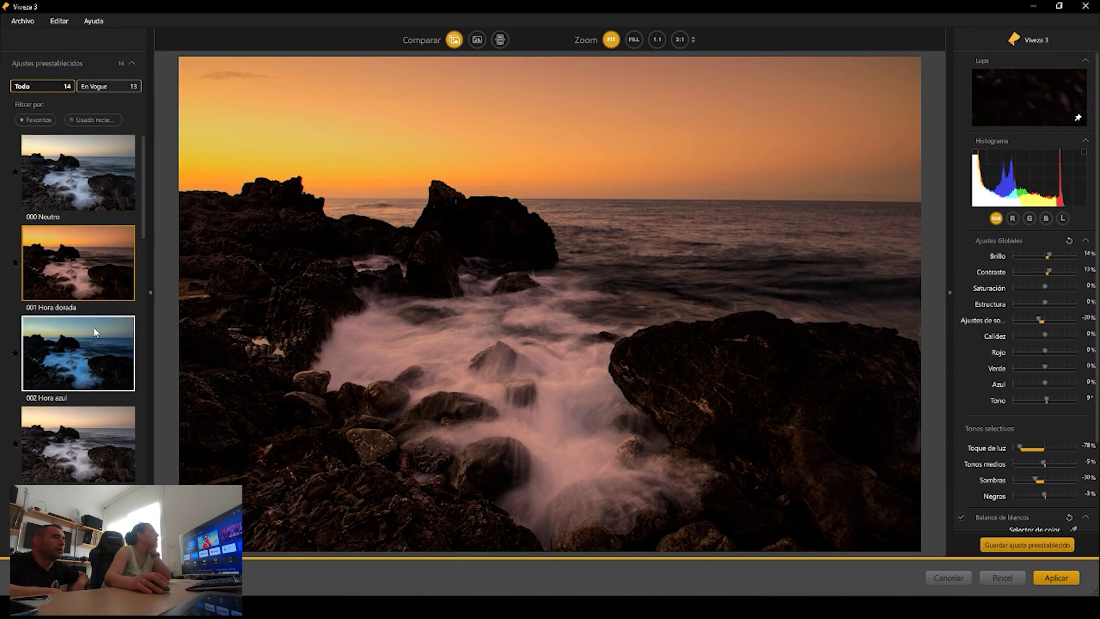
Return the photo to the "000 Neutro" preset, then try the preset after "002 Hora azul" but decline replacing the current parameters.
click(92, 180)
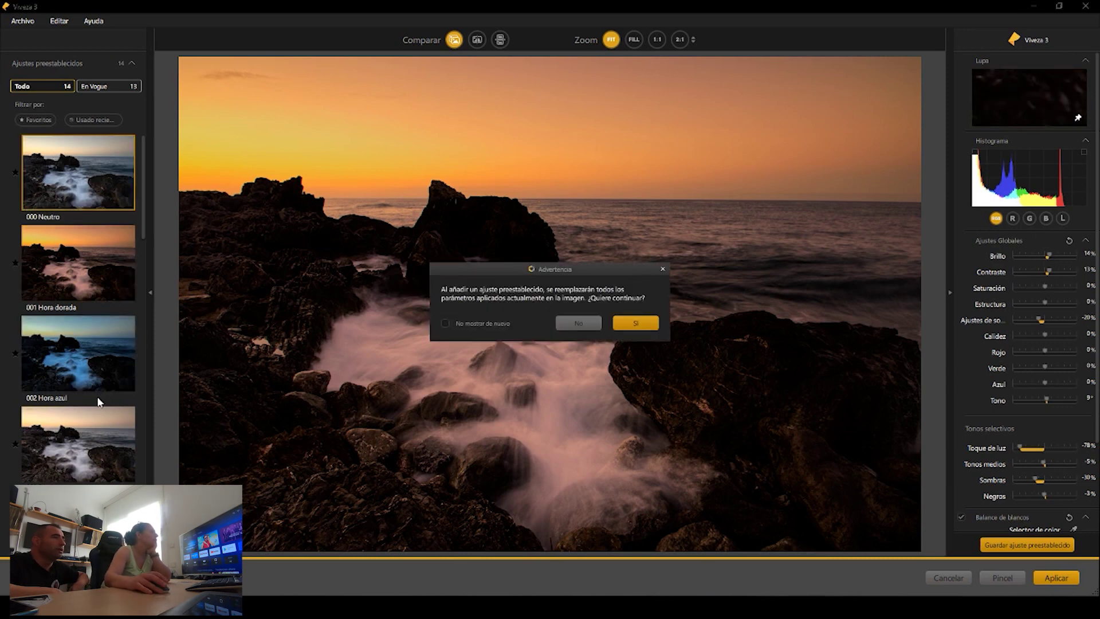
click(633, 323)
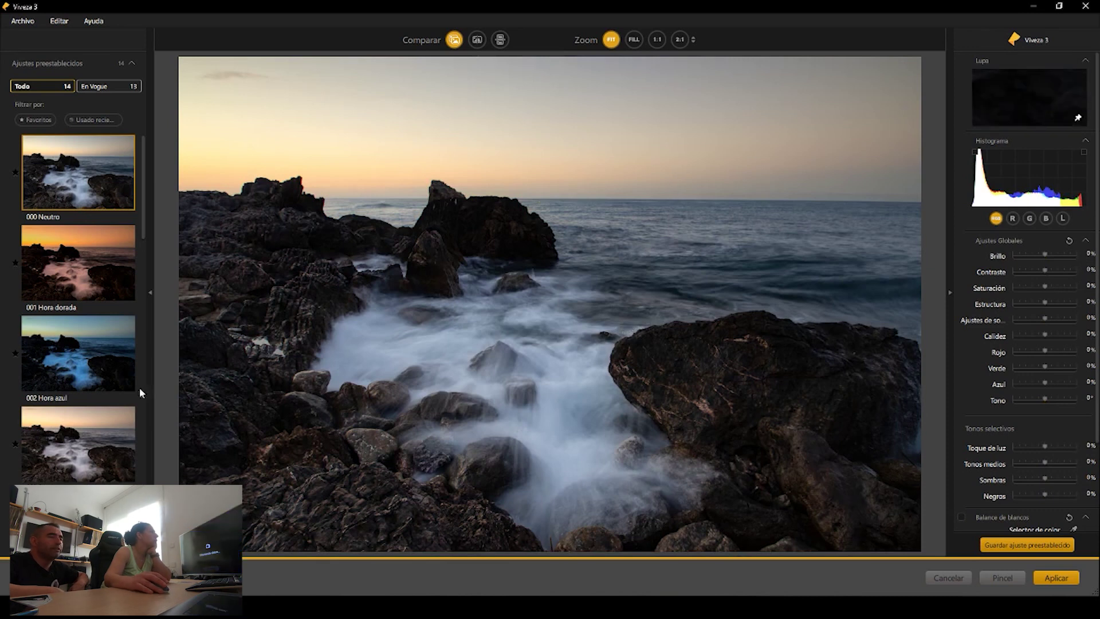
click(92, 444)
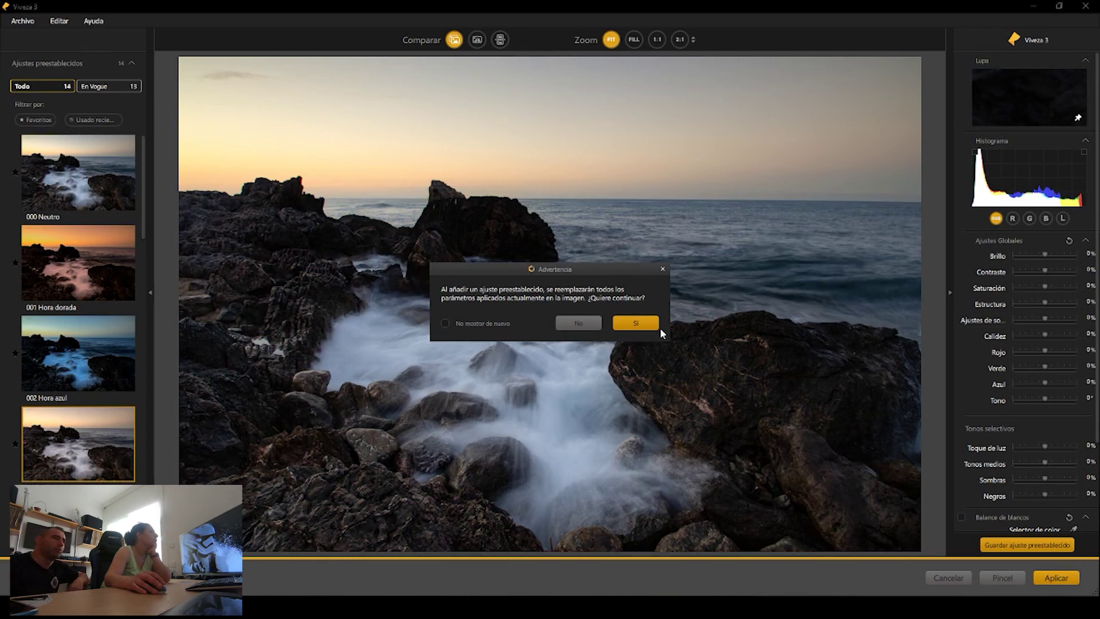
click(591, 326)
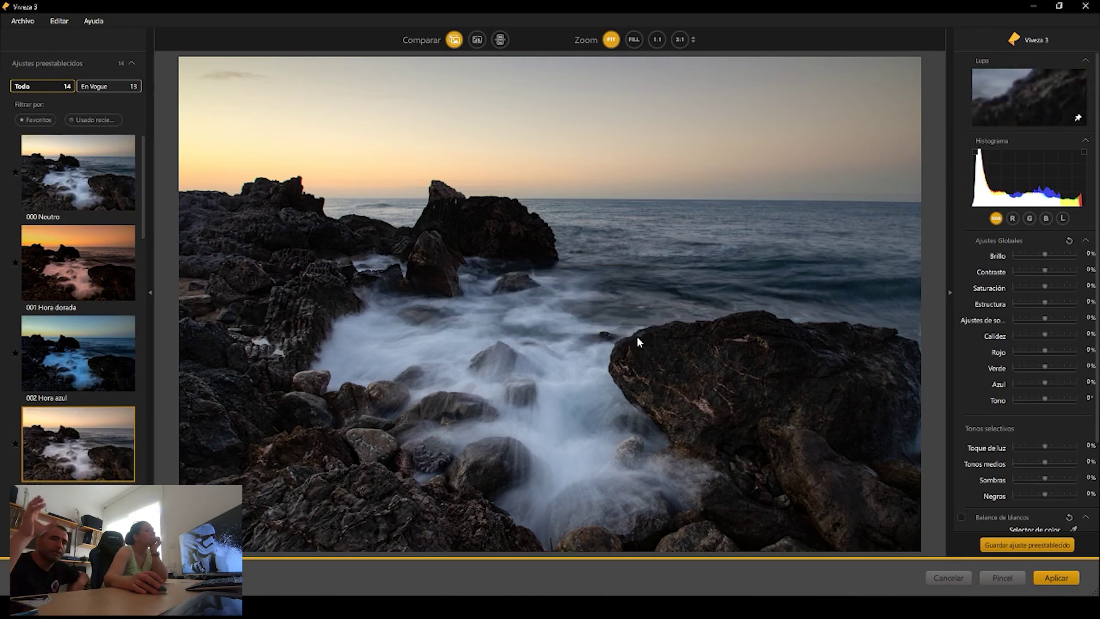
Apply the "012 Calentar" preset to the photo, accepting the replacement of the current parameters.
scroll(88, 324, down, 3)
scroll(88, 329, down, 6)
scroll(87, 330, down, 5)
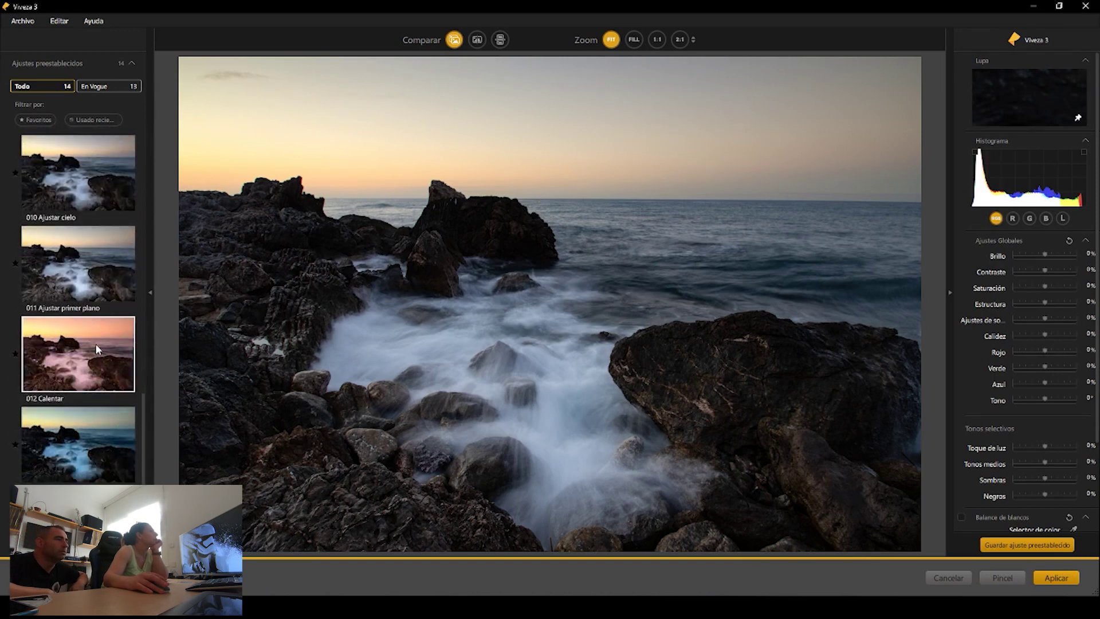
click(95, 343)
click(629, 319)
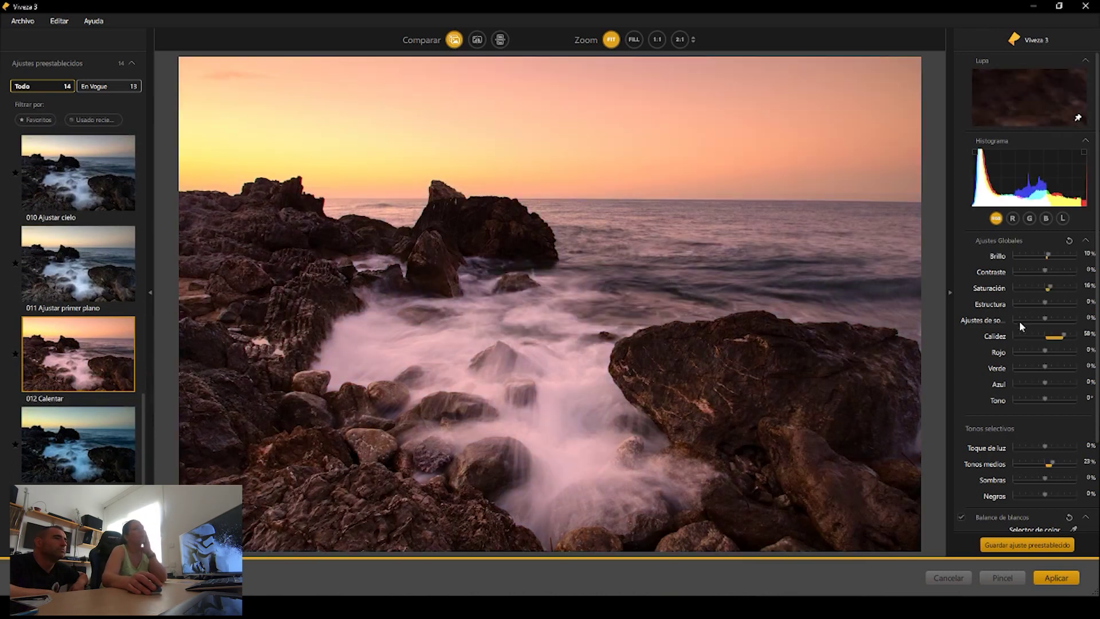
Reduce the global Calidez to 25% and Brillo to 6%.
drag(1062, 335, 1053, 335)
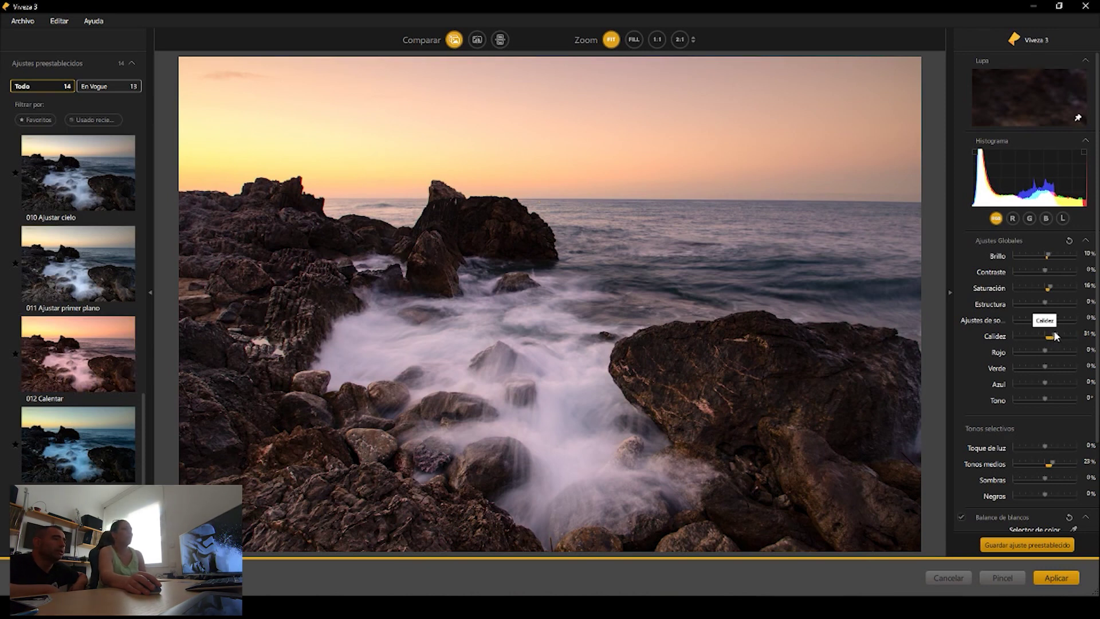
drag(1053, 335, 1052, 334)
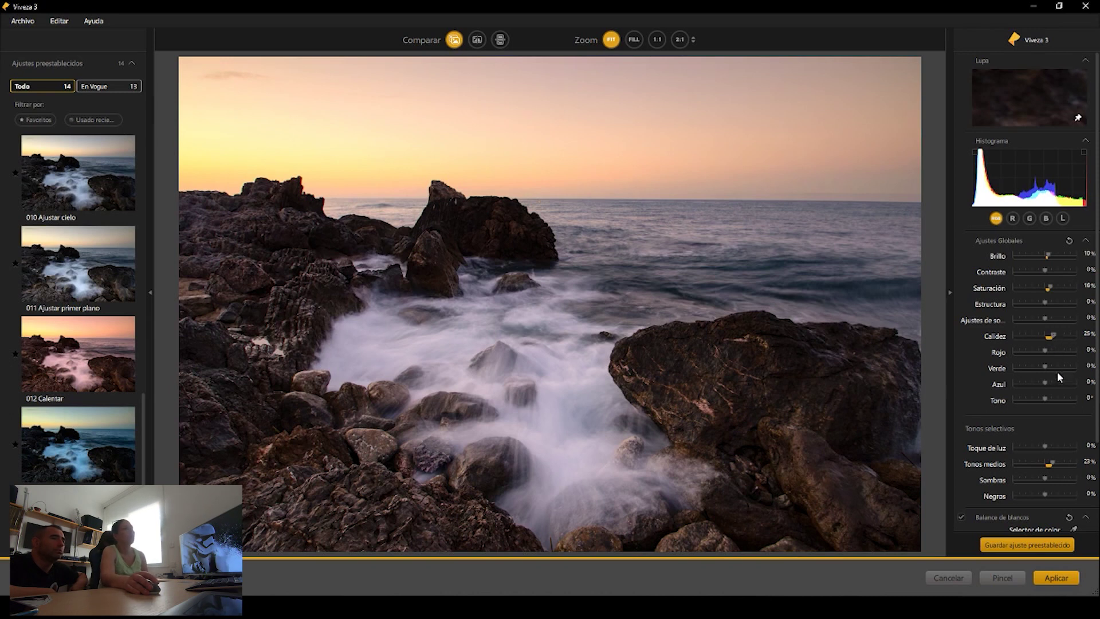
click(1047, 253)
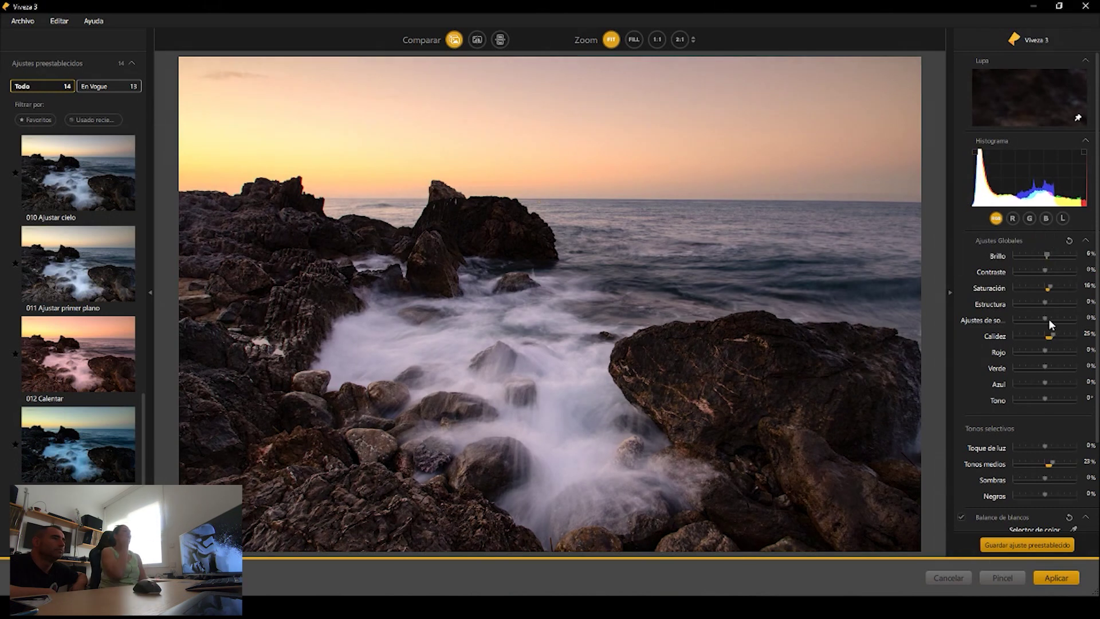